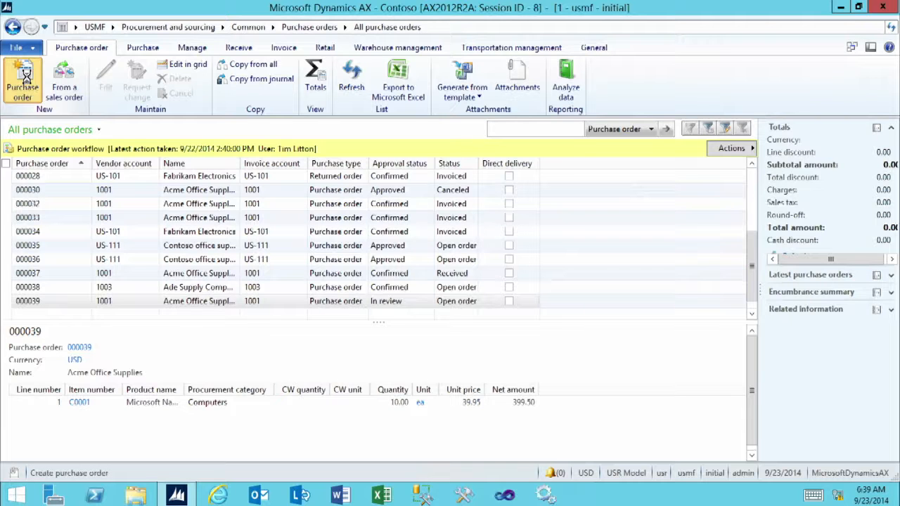
Create a new purchase order for the vendor Acme Office Supplies with the default delivery address
click(25, 78)
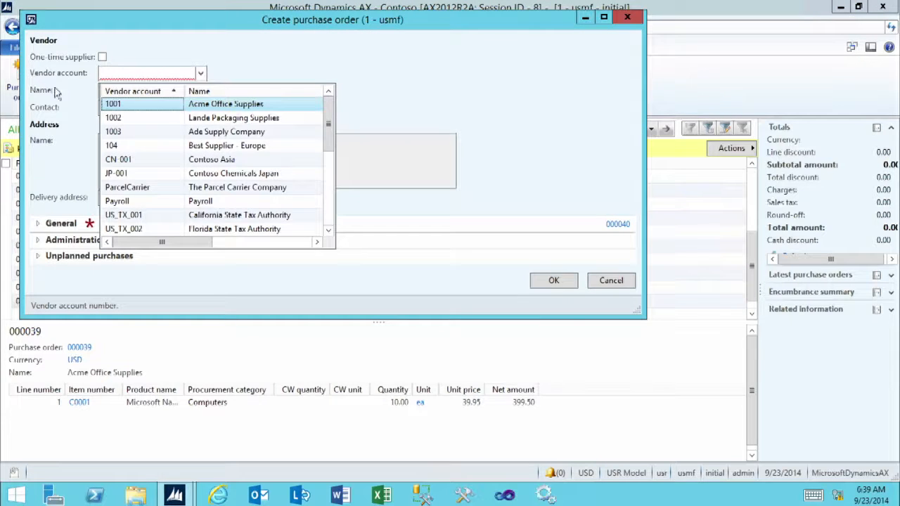
click(121, 105)
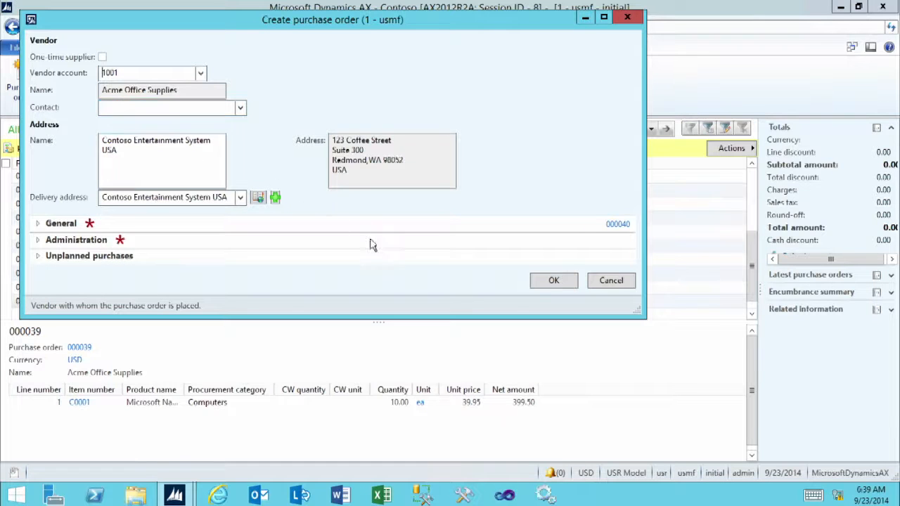
click(552, 280)
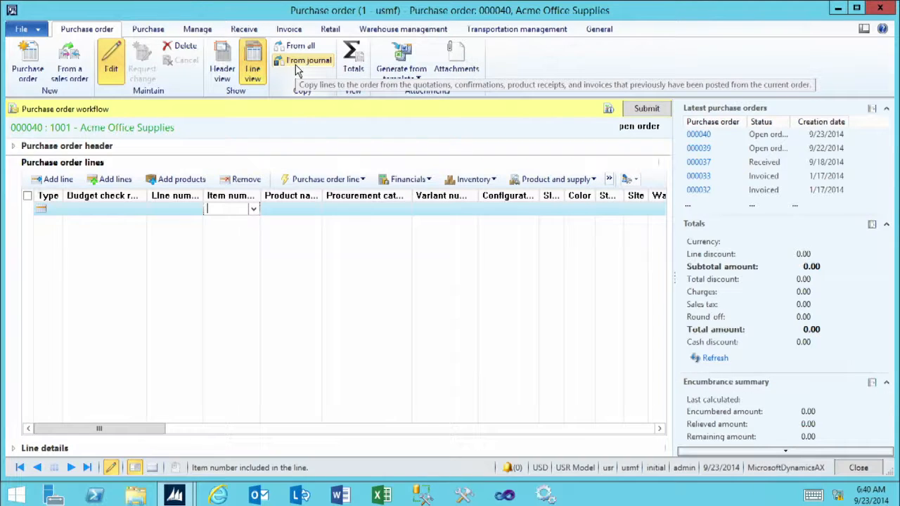
Using Copy from all, mark the whole Acme Office Supplies order created 9/18/2014 and the C0001 line of its 9/22/2014 order
click(299, 51)
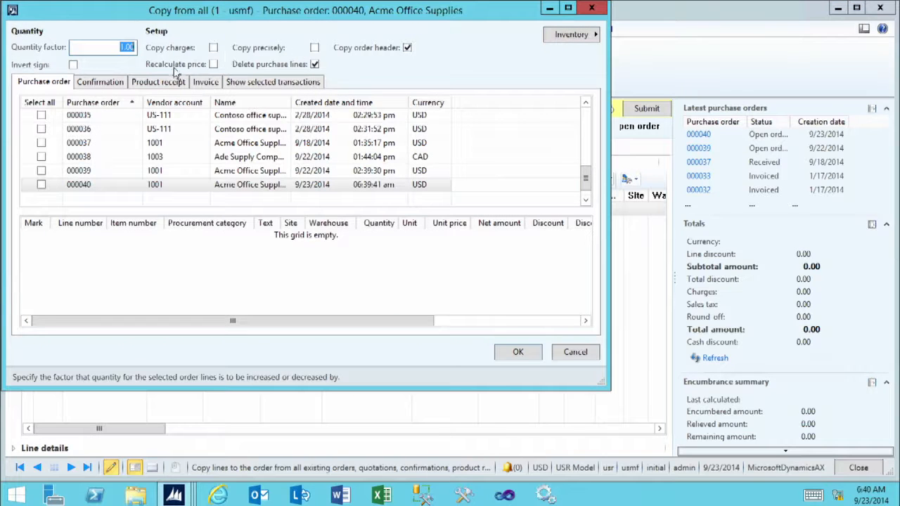
click(96, 146)
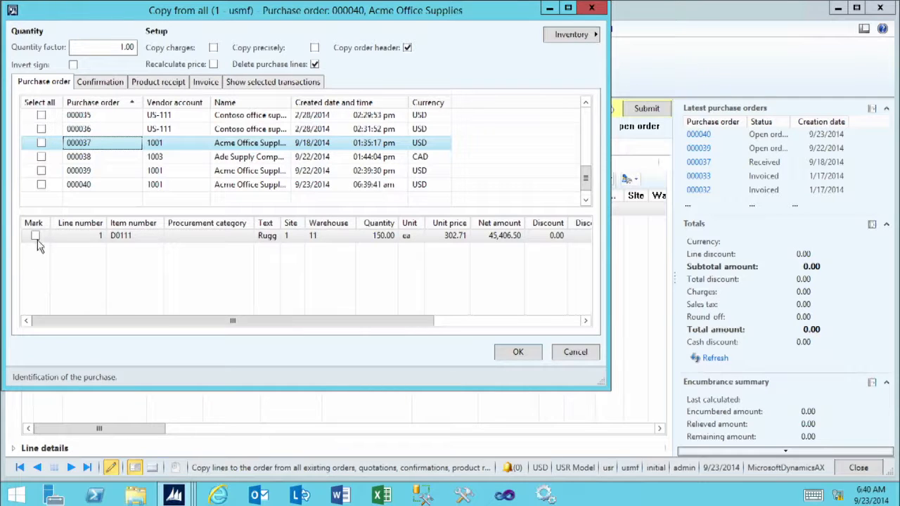
click(43, 146)
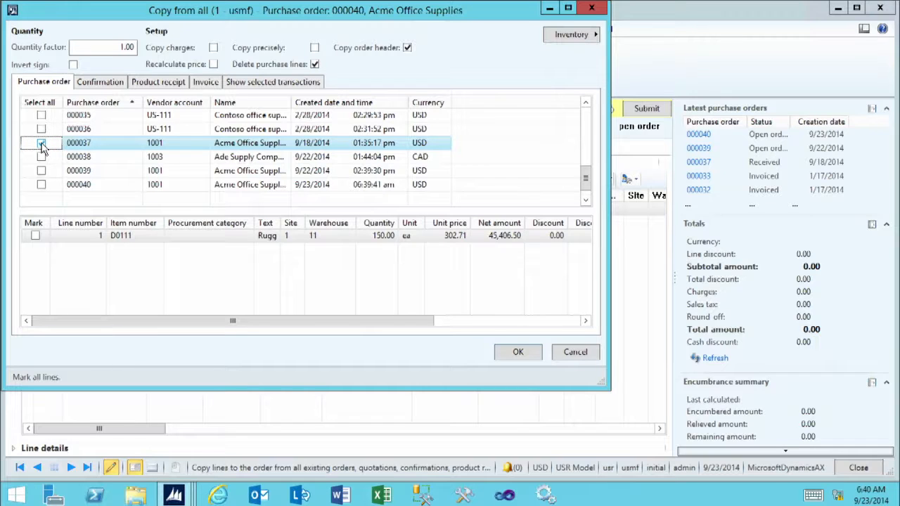
click(42, 145)
click(101, 176)
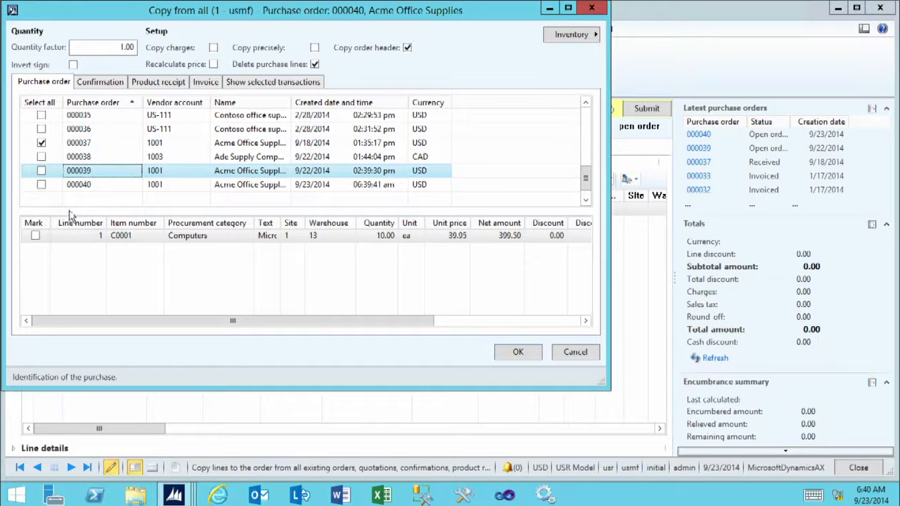
click(35, 237)
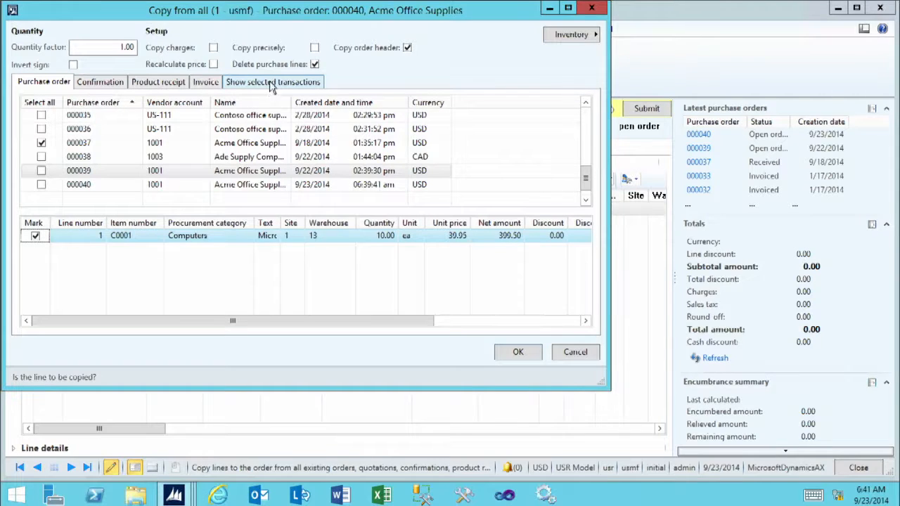
Review the selected transactions and the confirmation, product receipt and invoice sources, and copy the marked lines with quantity factor 1.00
click(273, 85)
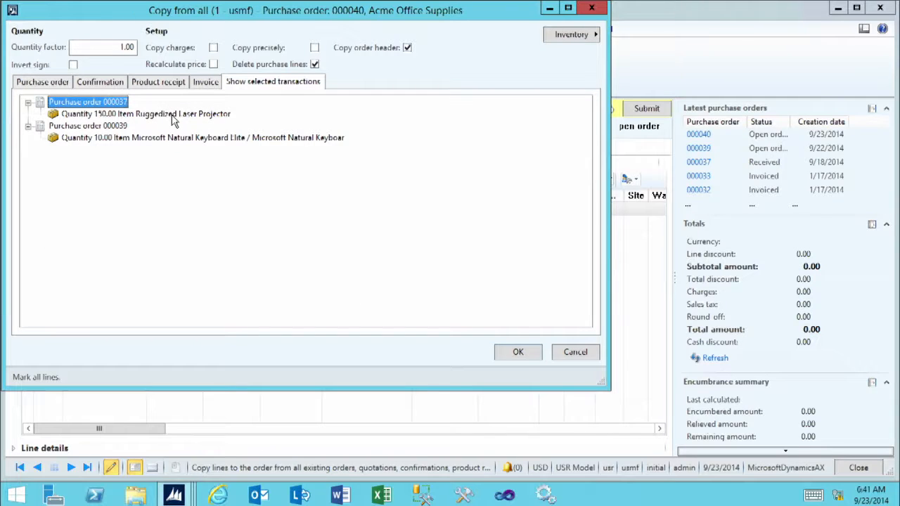
click(101, 84)
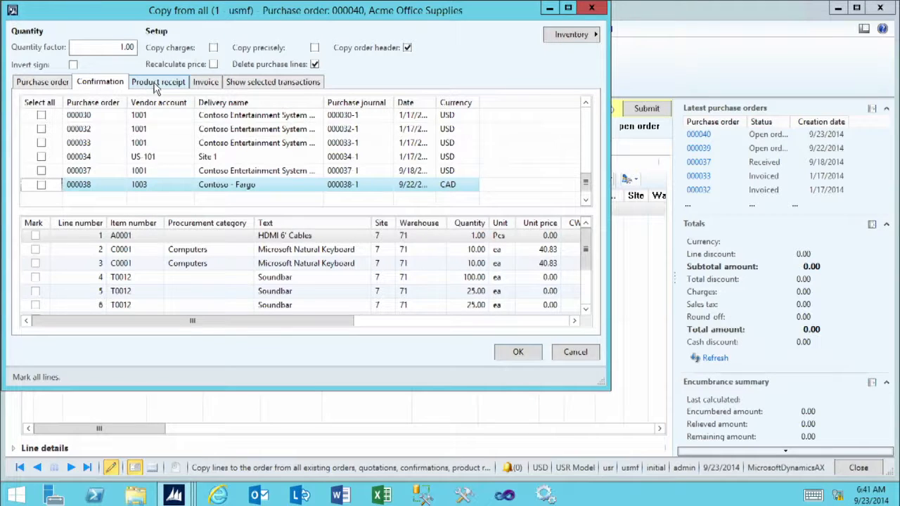
click(156, 83)
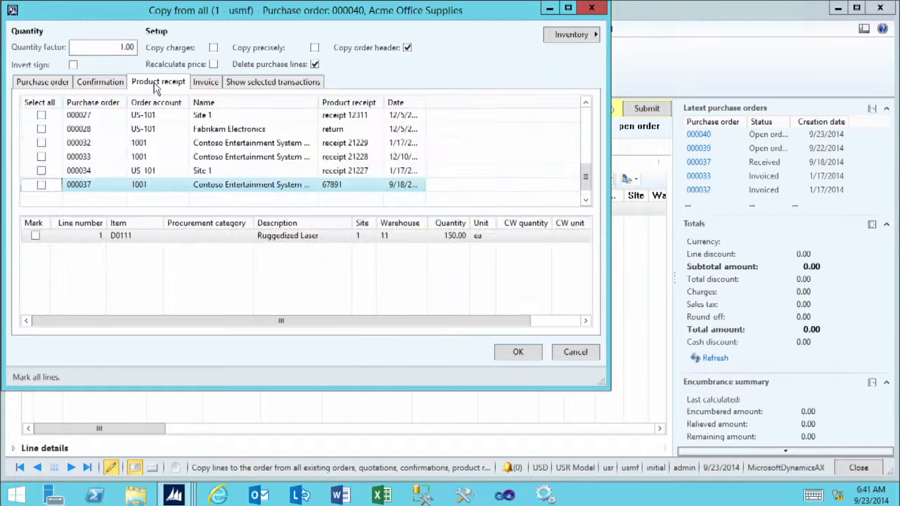
click(204, 85)
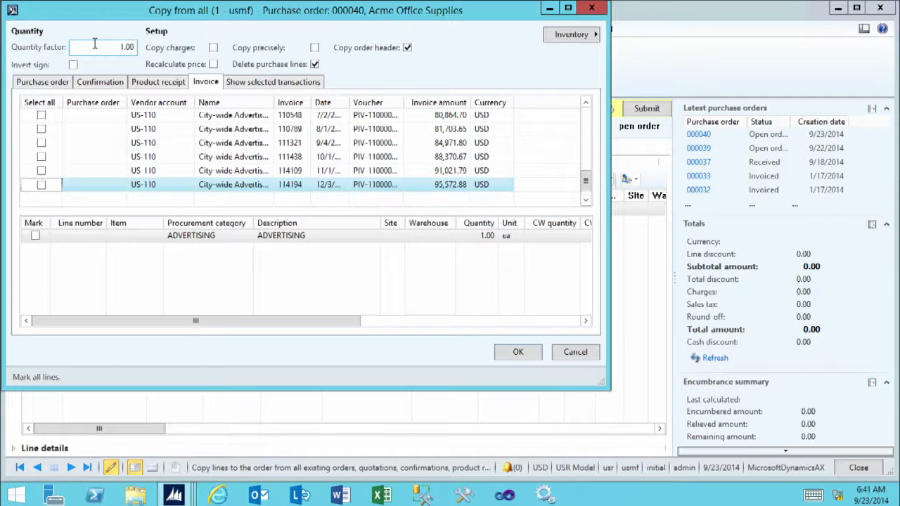
click(96, 47)
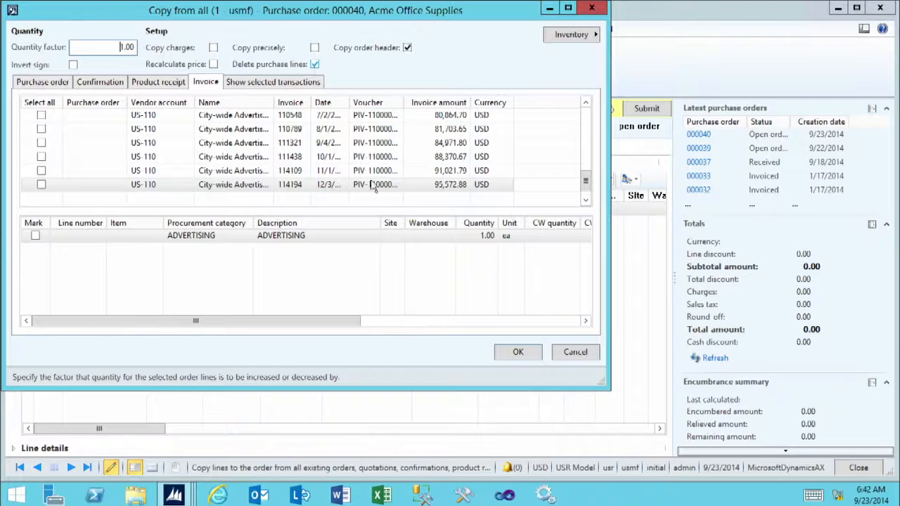
click(519, 355)
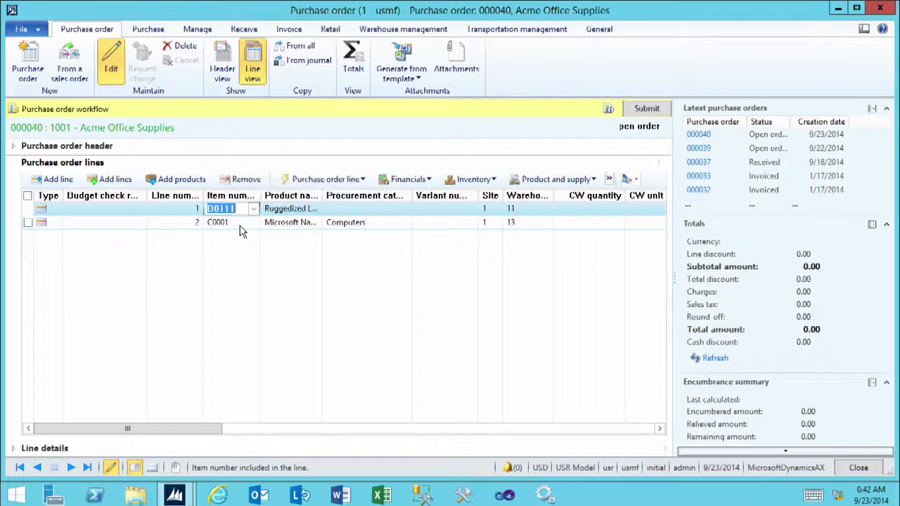
Check the quantities, unit prices and net amounts of the copied lines, and close the purchase order
click(635, 432)
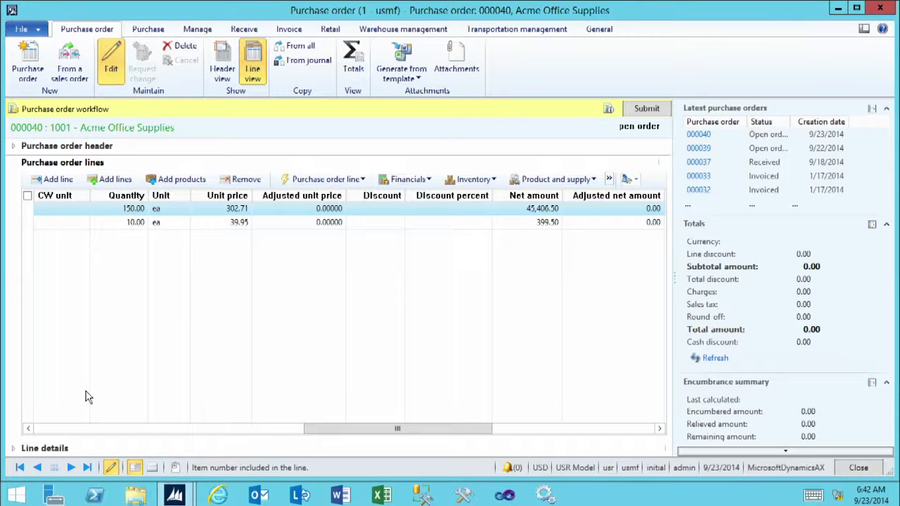
click(197, 224)
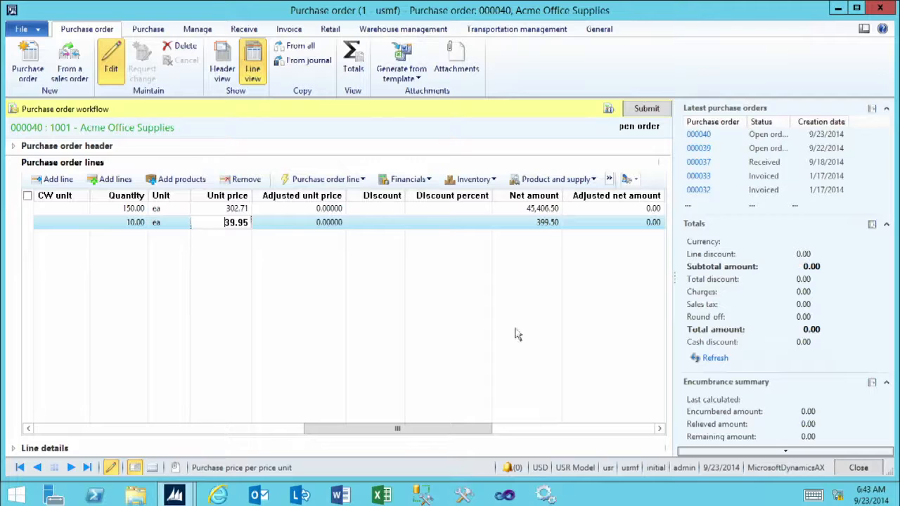
click(858, 468)
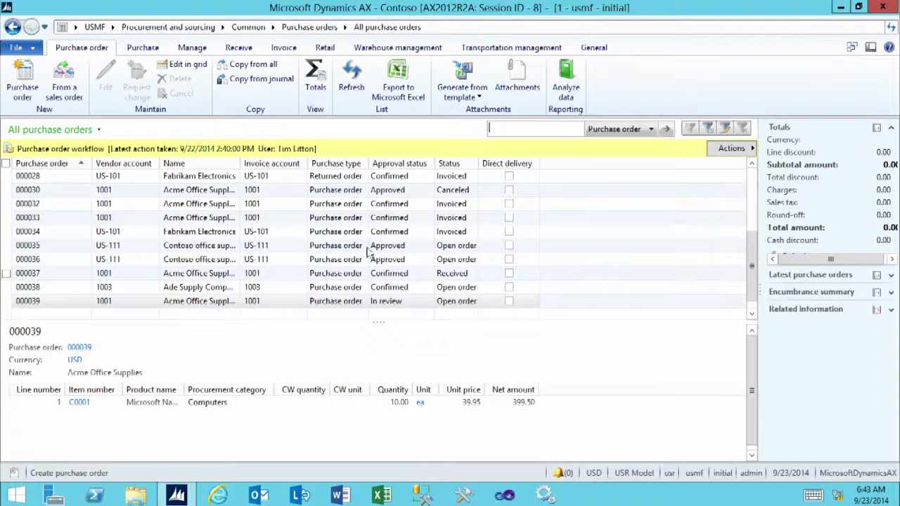
Open the first approved Contoso office supply purchase order for editing
click(51, 247)
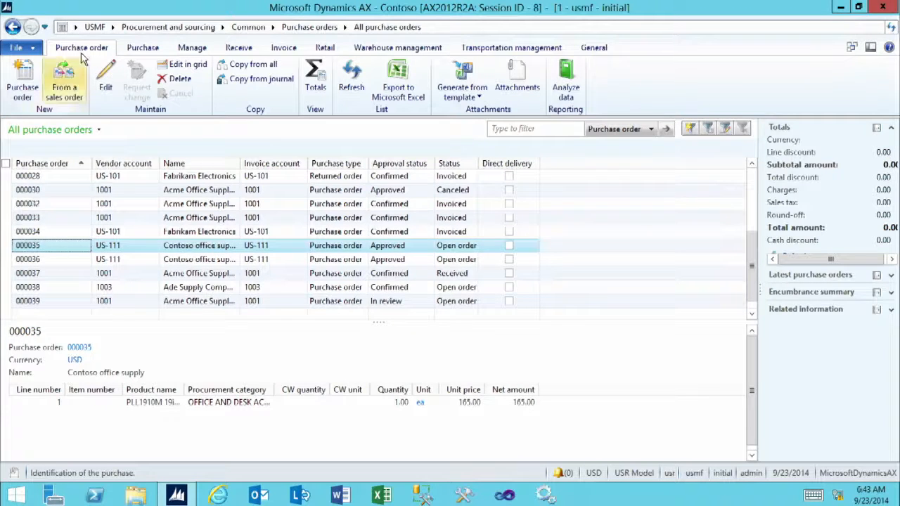
click(106, 76)
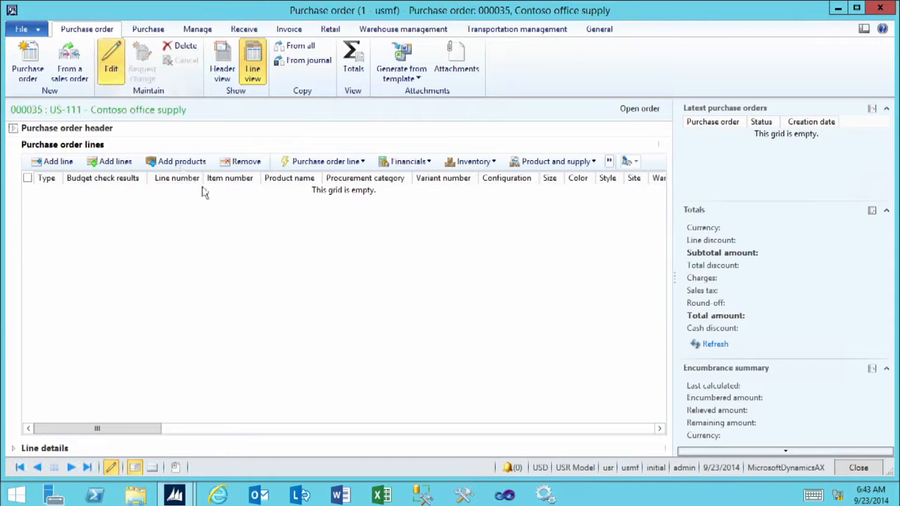
key(Tab)
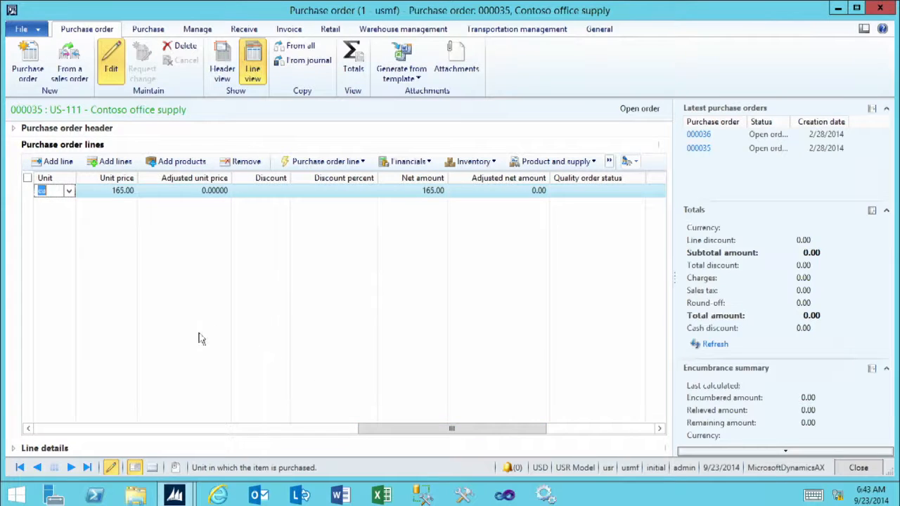
Set the order line's quantity to 100, overwriting both discount percent and discount with the standard values
click(28, 429)
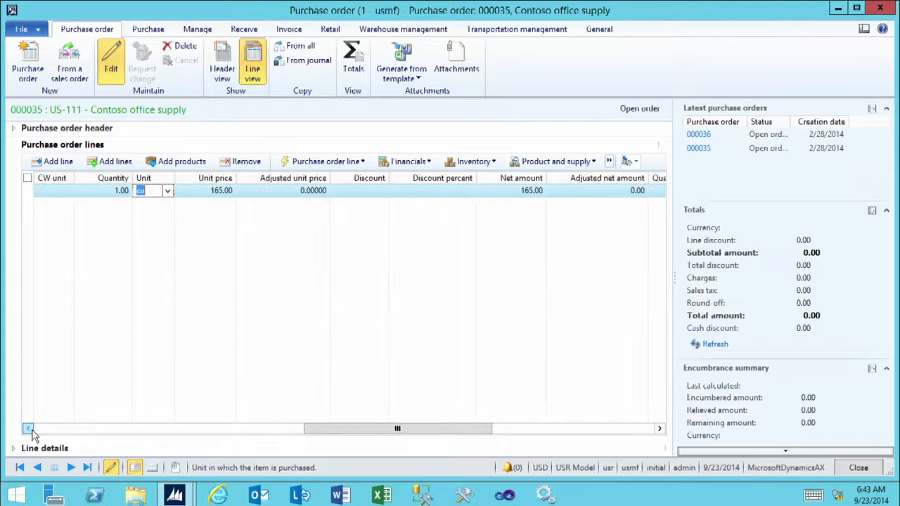
click(109, 191)
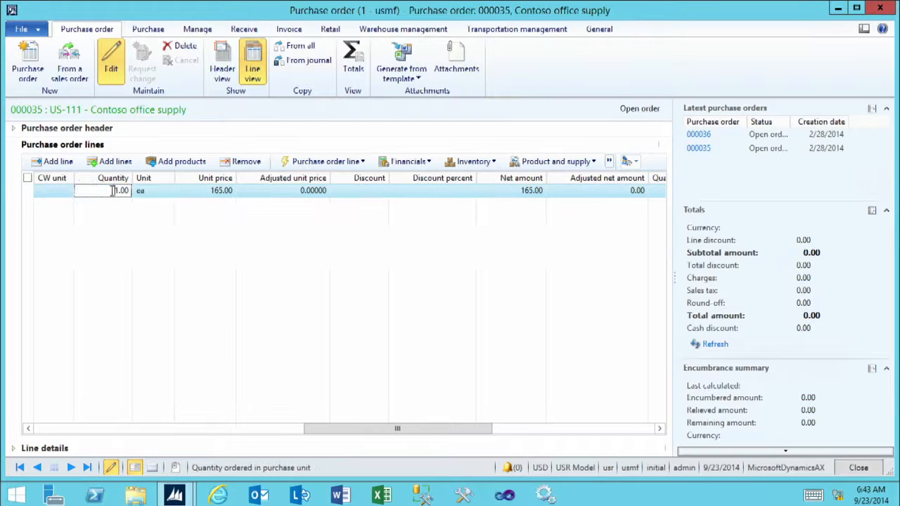
text(100)
click(207, 192)
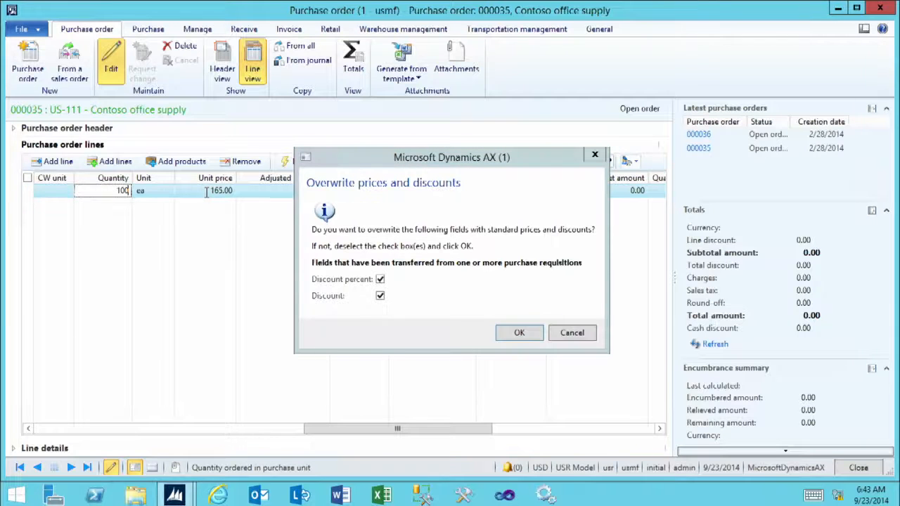
click(519, 332)
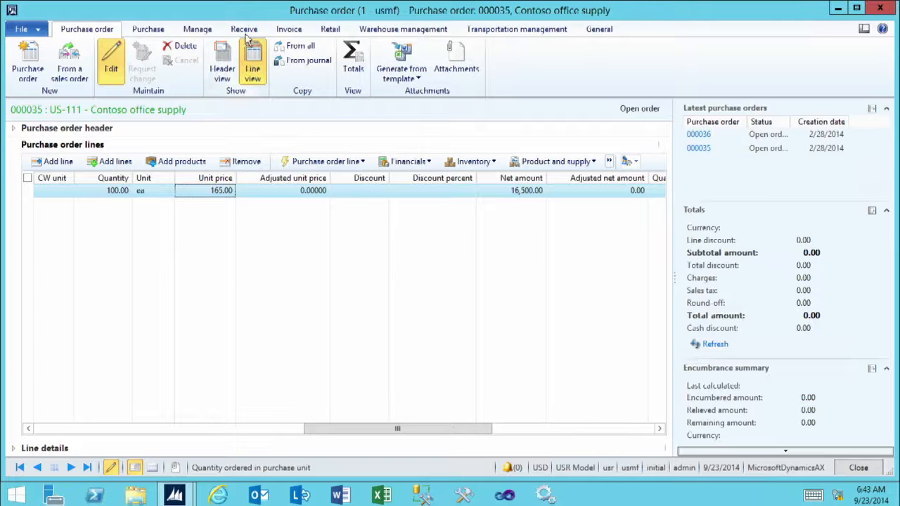
key(Tab)
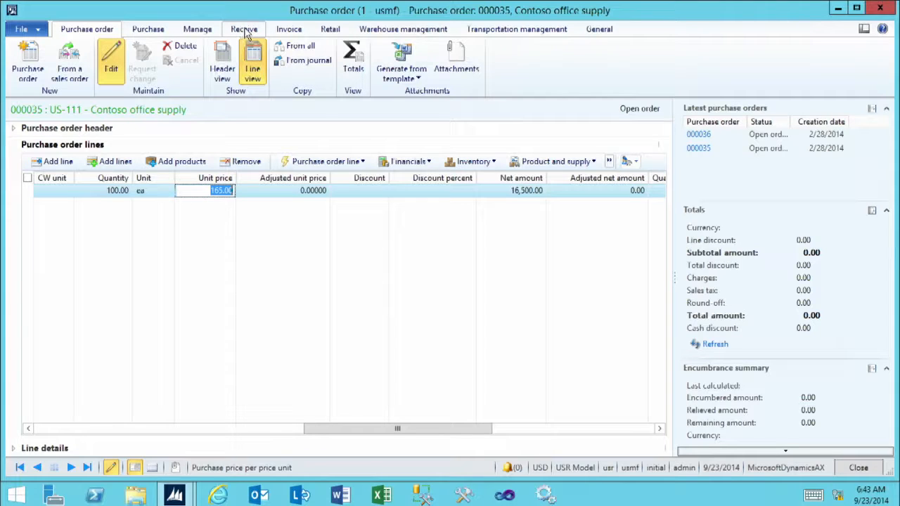
Confirm the Contoso office supply purchase order
click(244, 31)
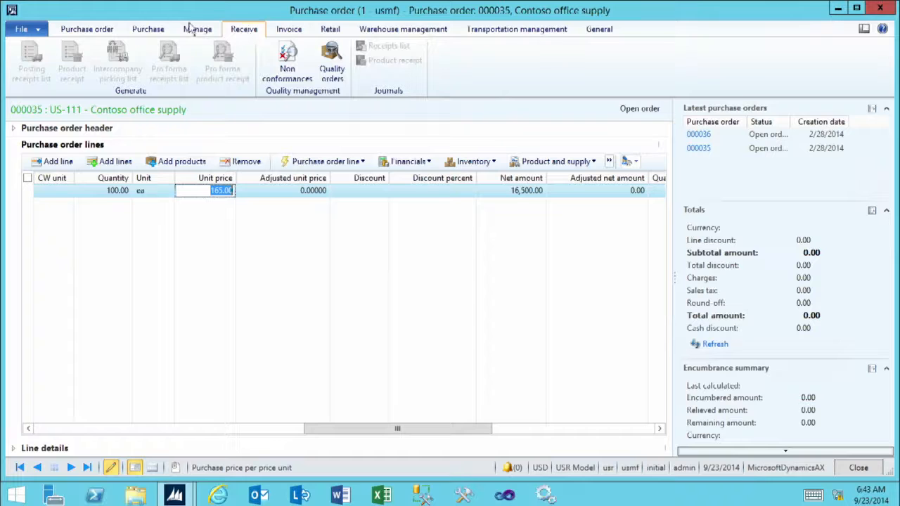
click(140, 30)
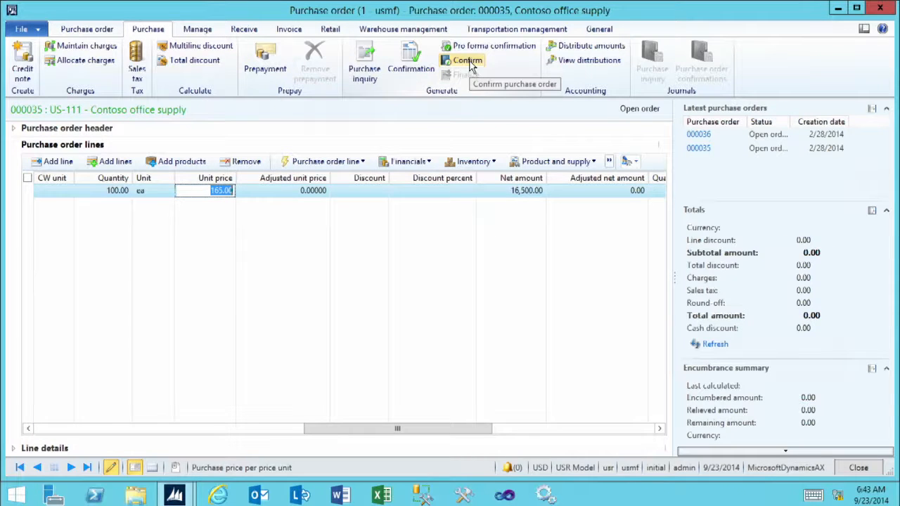
click(467, 61)
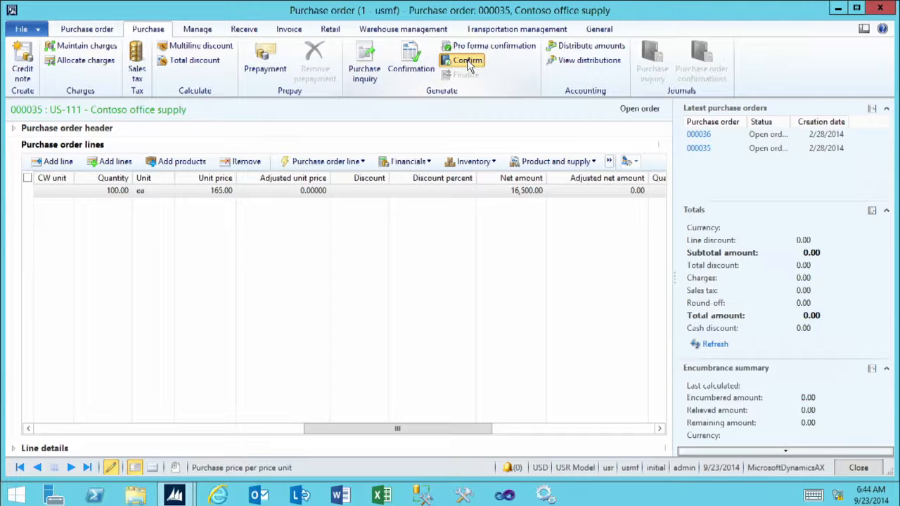
click(467, 61)
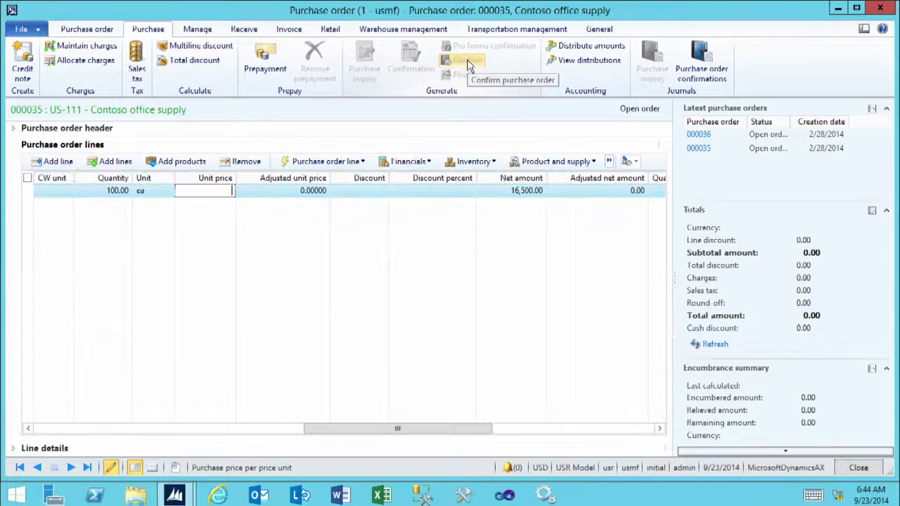
Post product receipt 456789 for the order with a received line quantity of 90
click(237, 31)
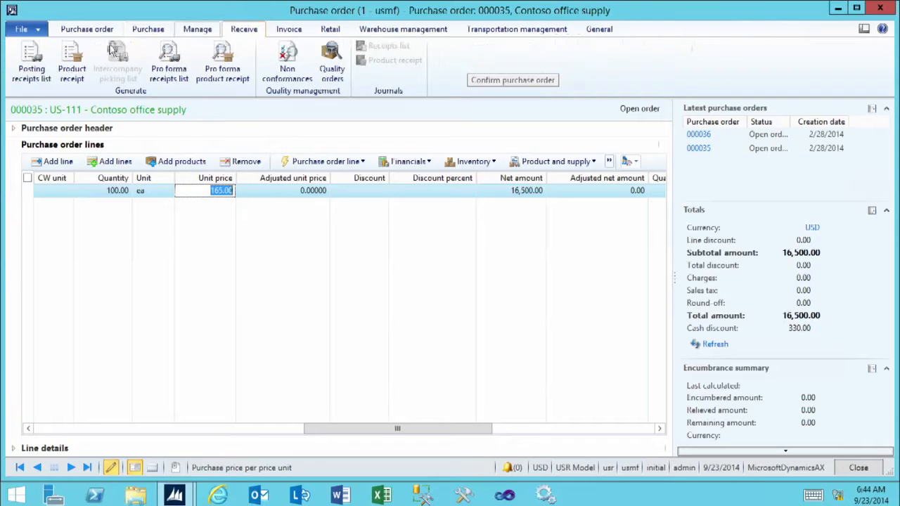
click(73, 59)
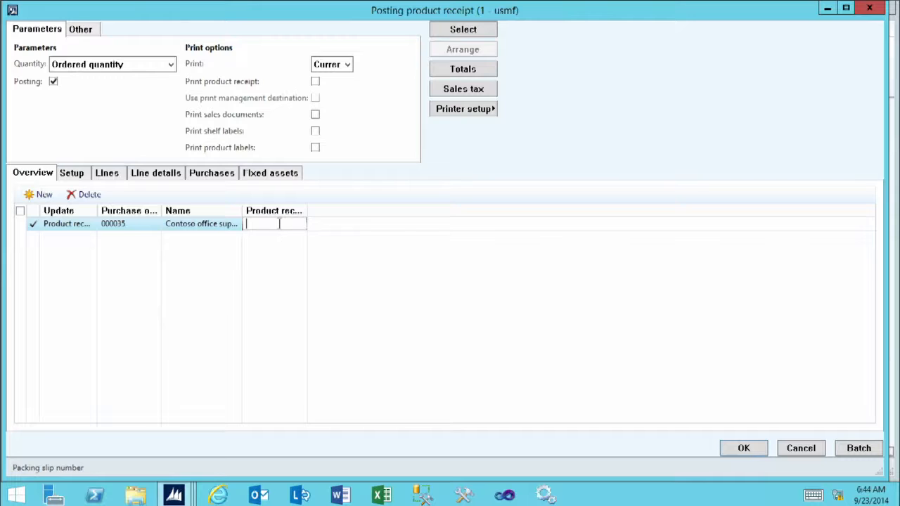
text(456789)
click(114, 174)
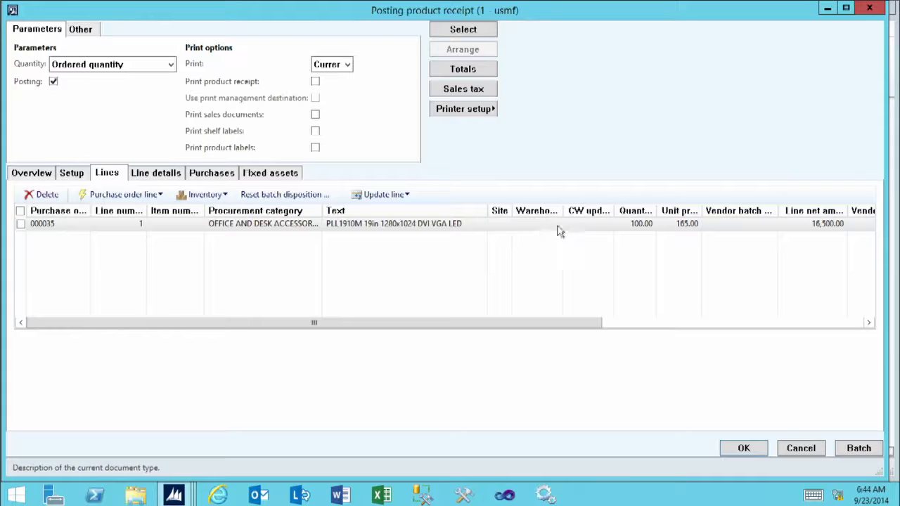
click(626, 225)
text(90)
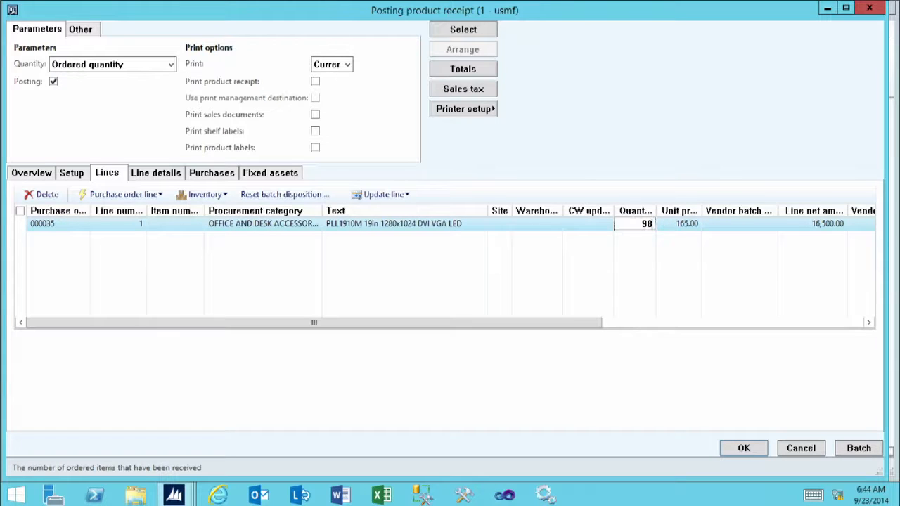
click(754, 450)
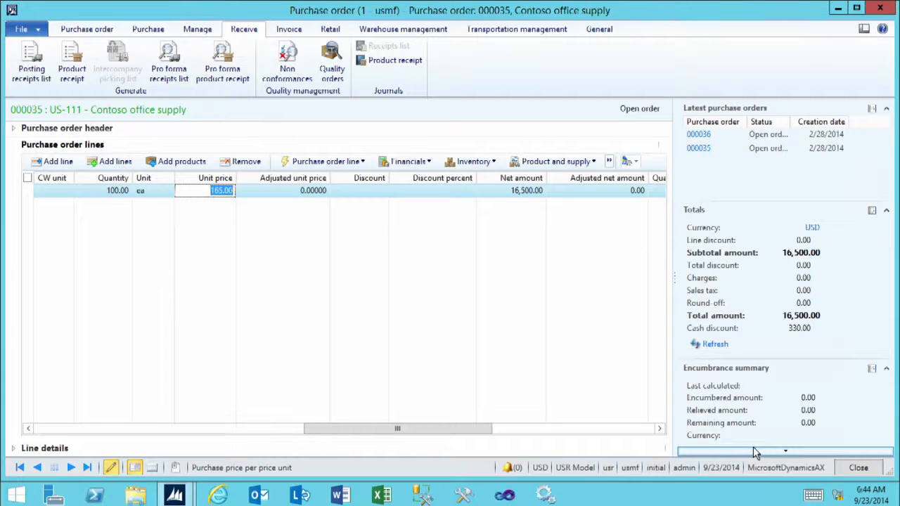
Cancel the undelivered remaining quantity on the Contoso office supply order line through the Deliver remainder update
click(609, 162)
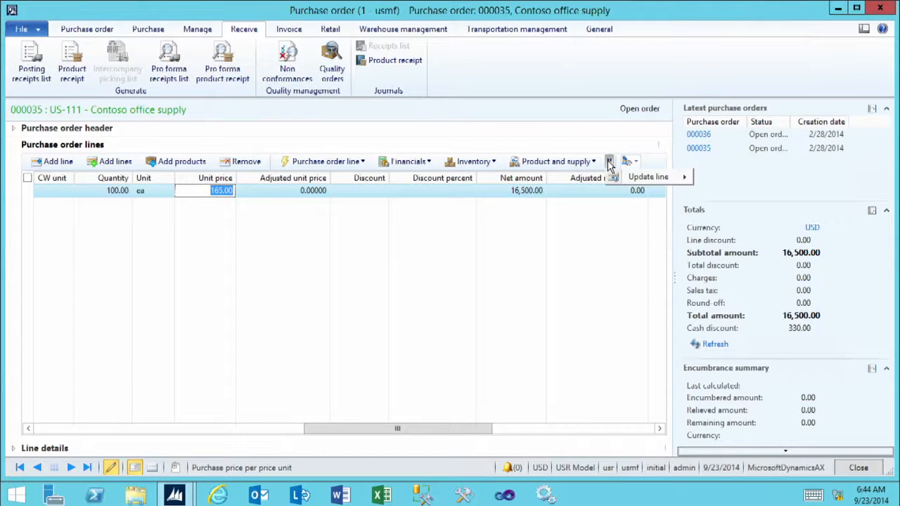
mouse_move(637, 180)
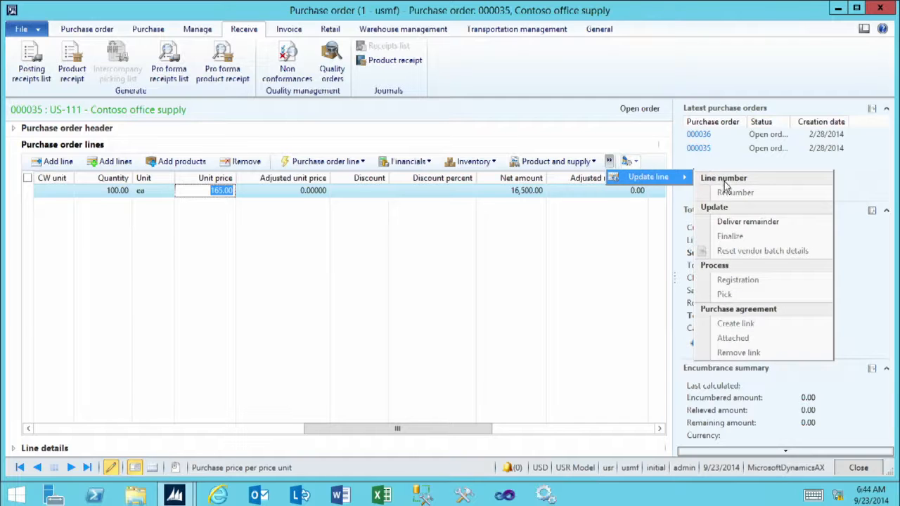
click(744, 223)
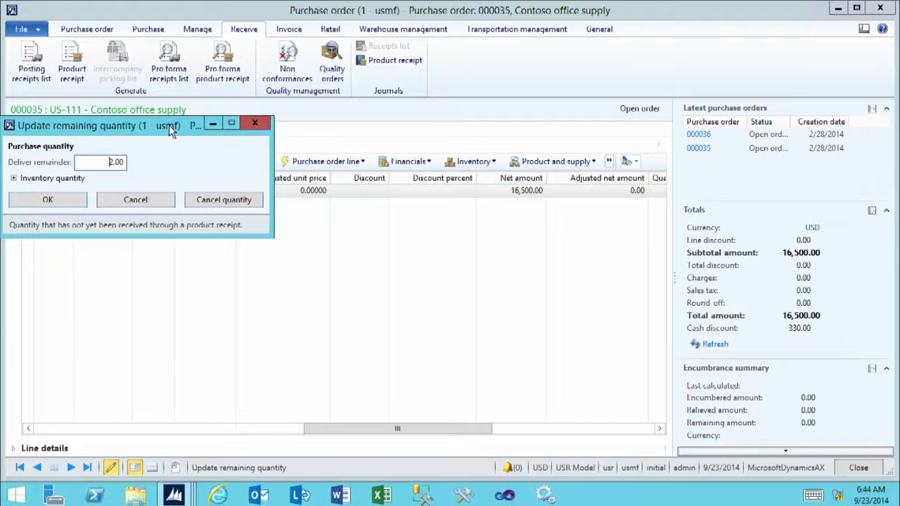
drag(169, 125, 394, 139)
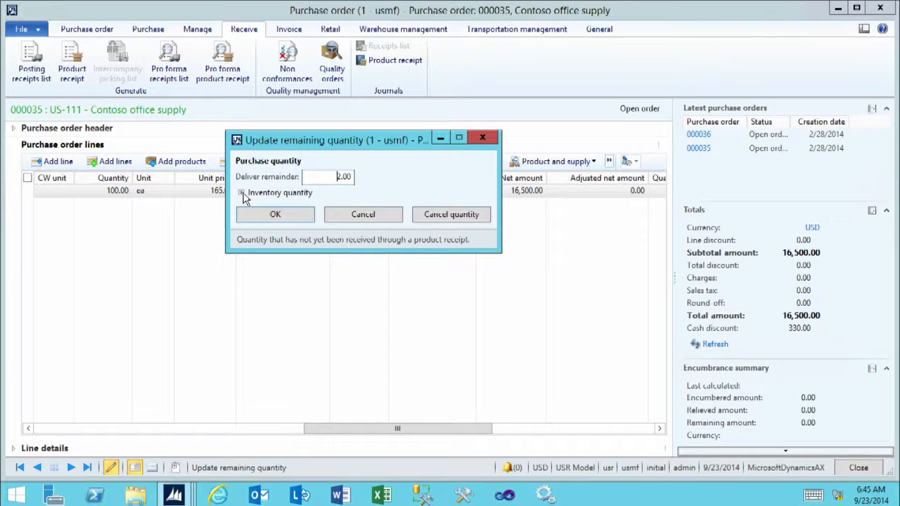
click(242, 194)
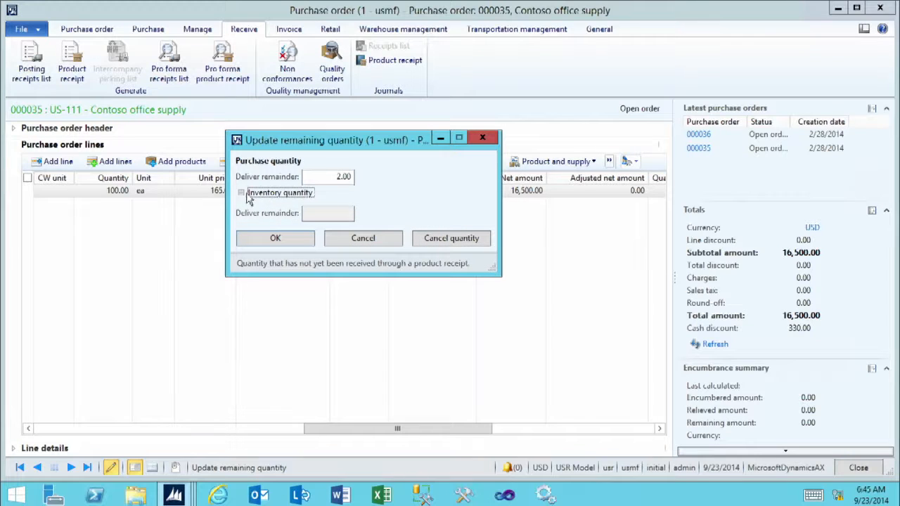
click(242, 194)
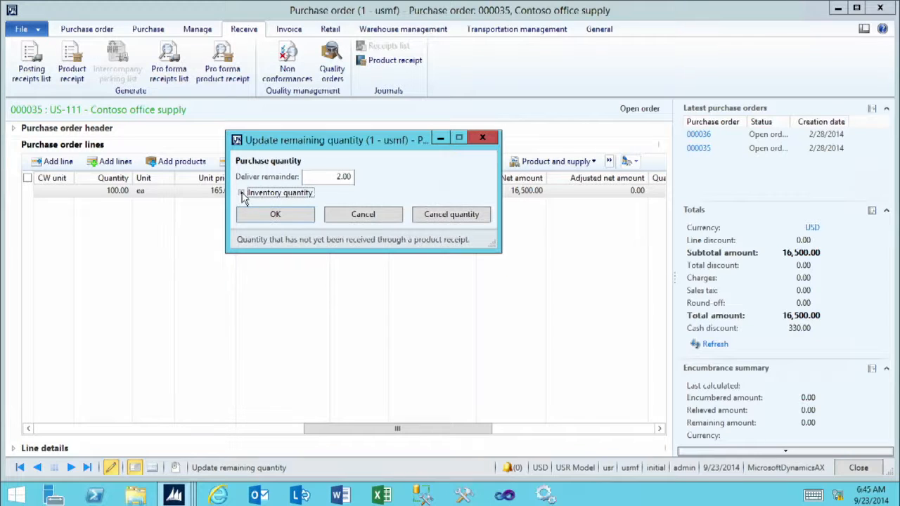
click(451, 215)
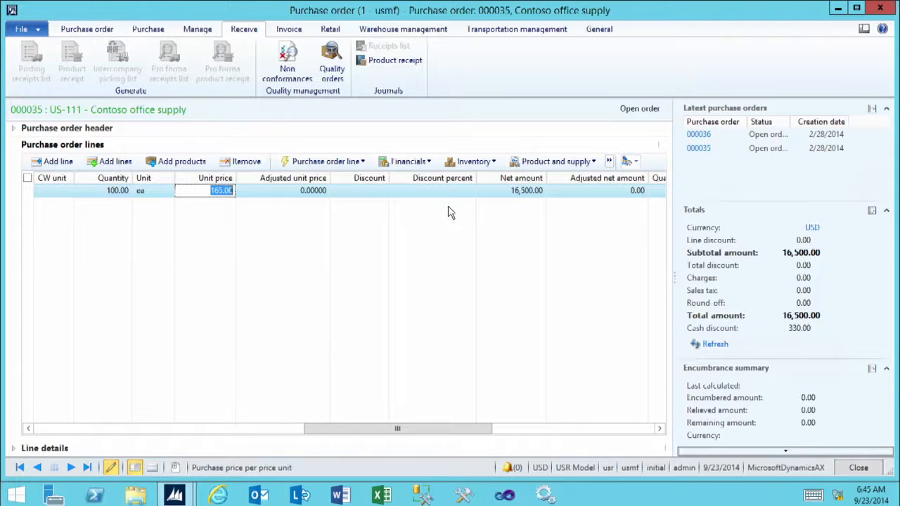
Compare the purchase order's versions, examining changed fields for the order line, foreign trade category, accounting distributions and inventory dimensions
click(107, 29)
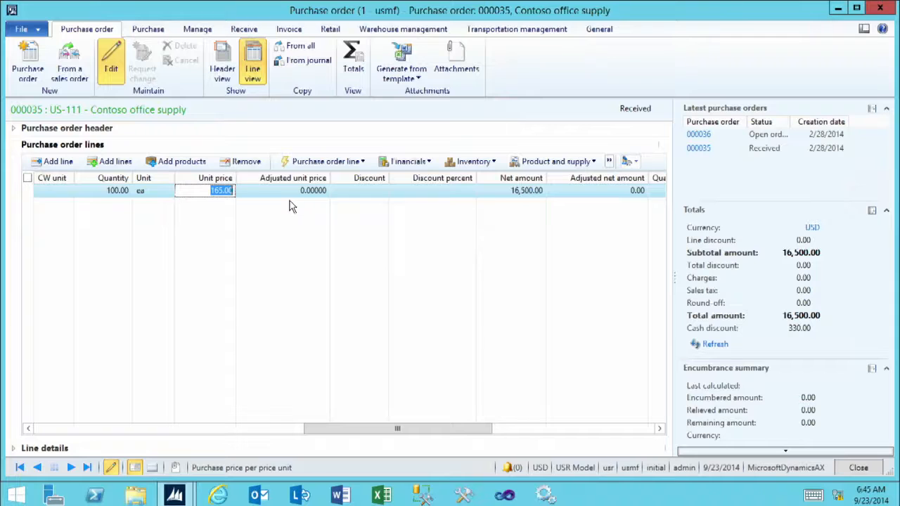
click(198, 31)
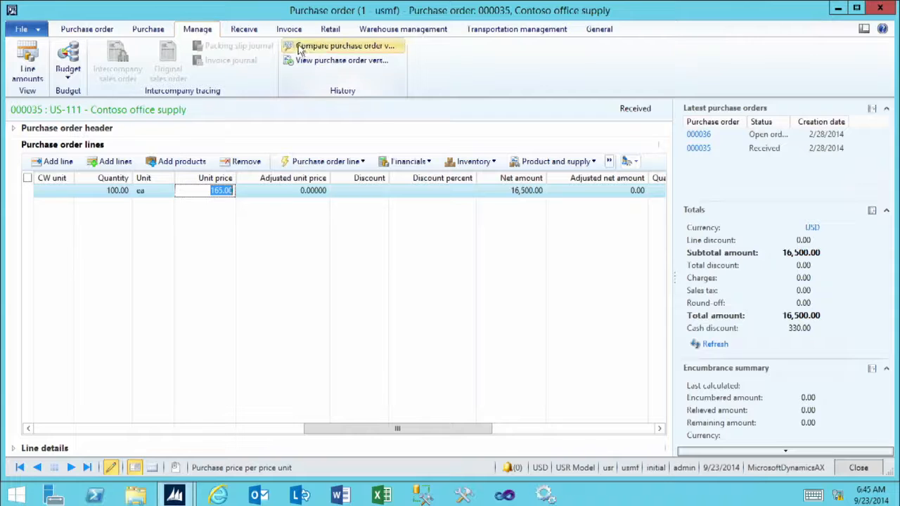
click(336, 50)
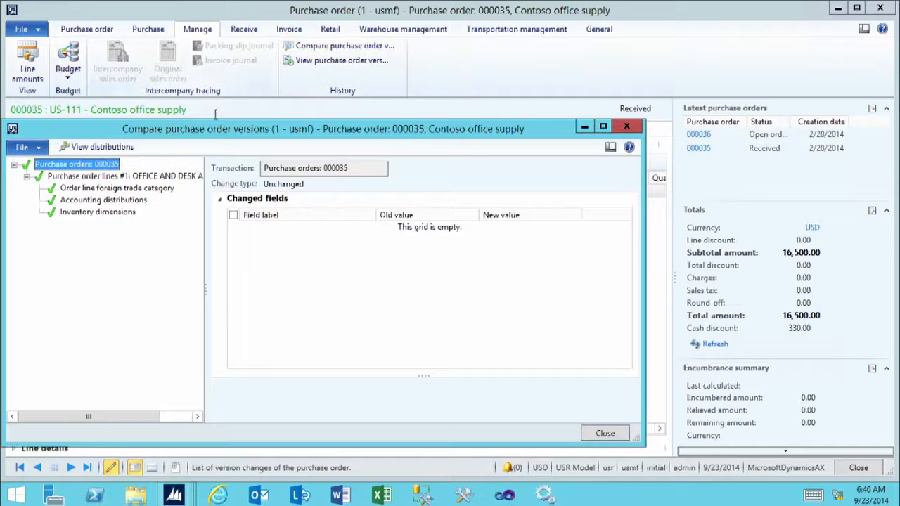
click(91, 177)
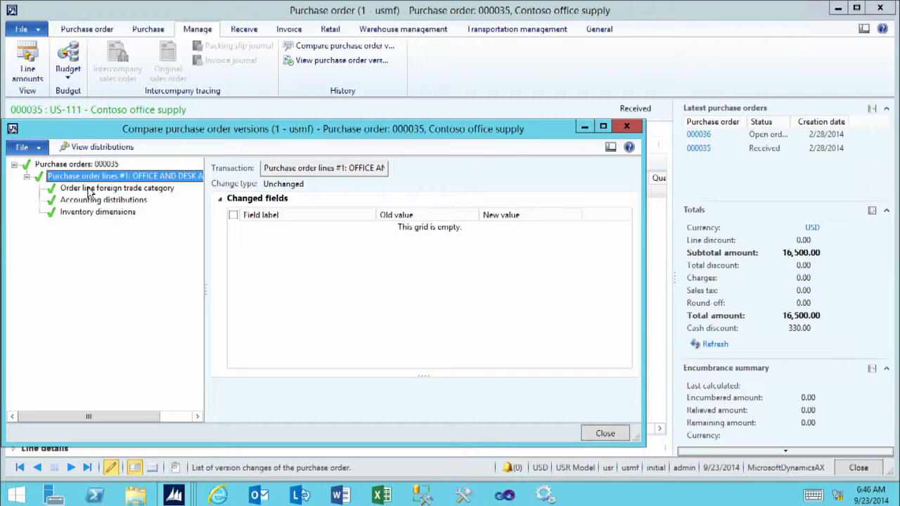
click(90, 188)
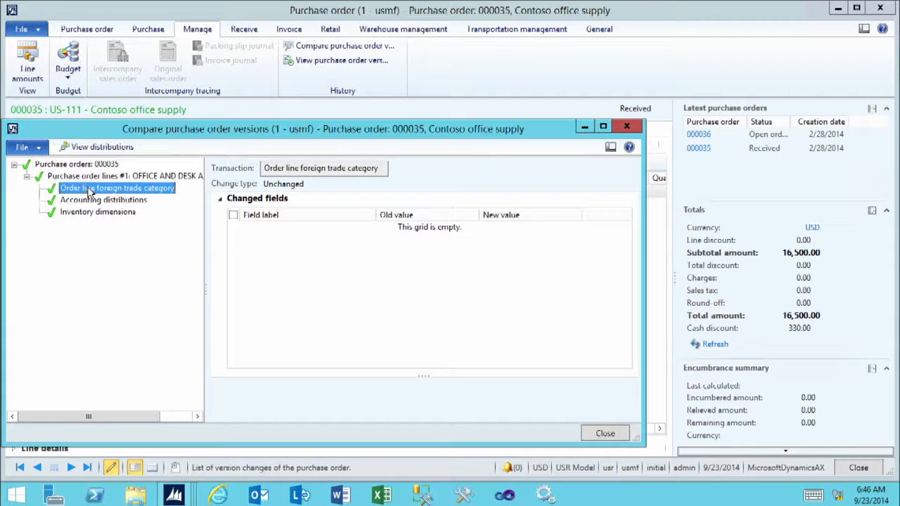
click(90, 204)
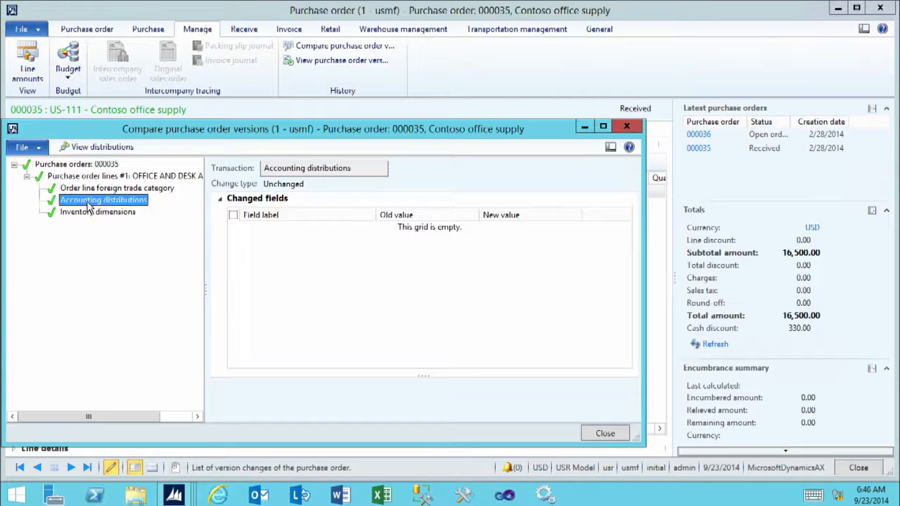
click(84, 216)
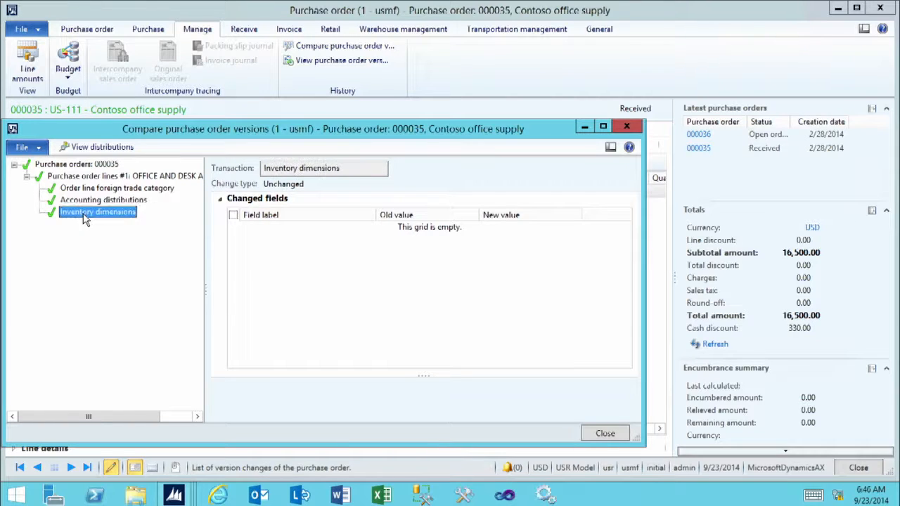